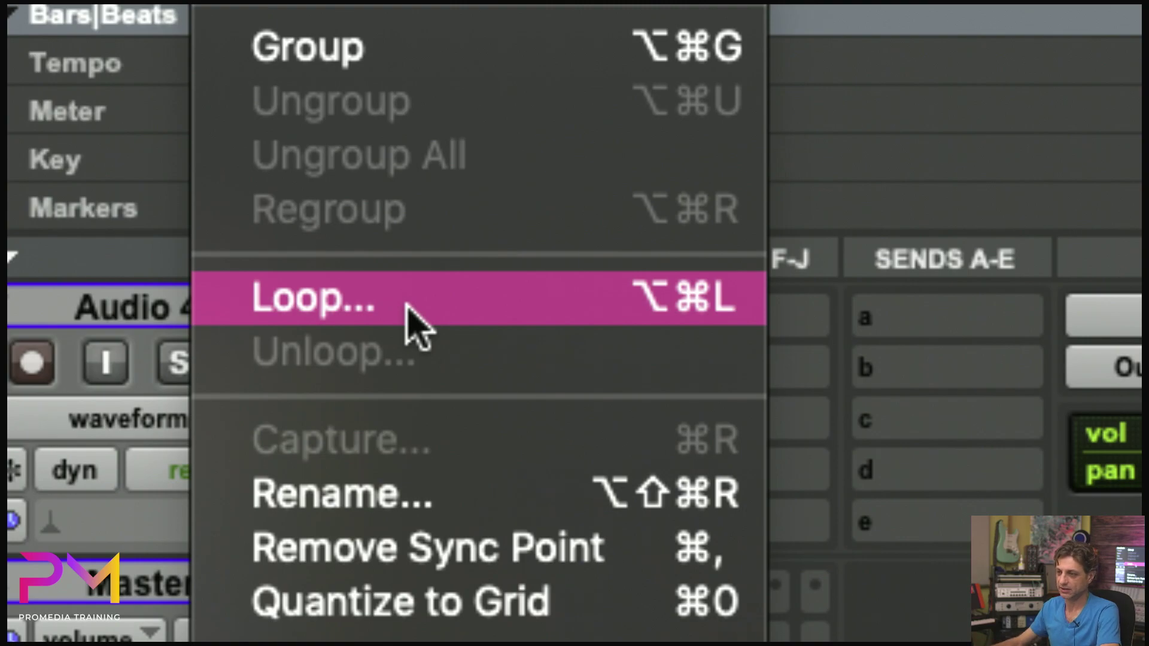
Open Clip Looping for the selected Elec Gtr clip, with Number of Loops chosen.
left_click(407, 305)
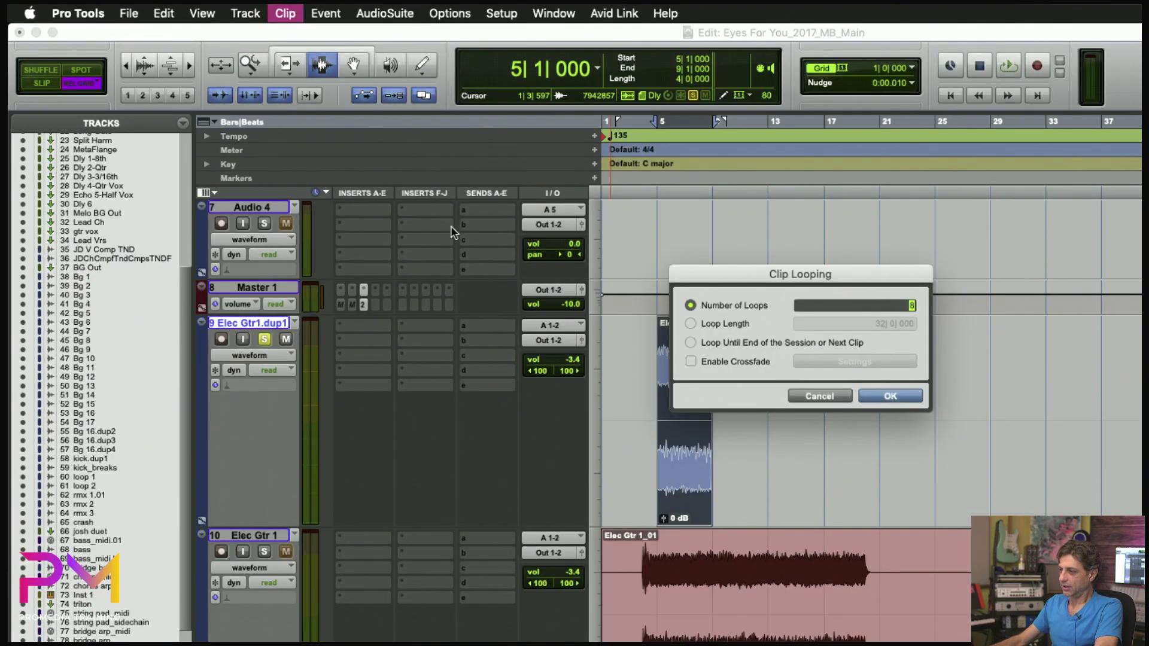
Loop the Elec Gtr clip 7 times, then undo it and reopen Clip Looping.
left_click_drag(829, 274, 717, 161)
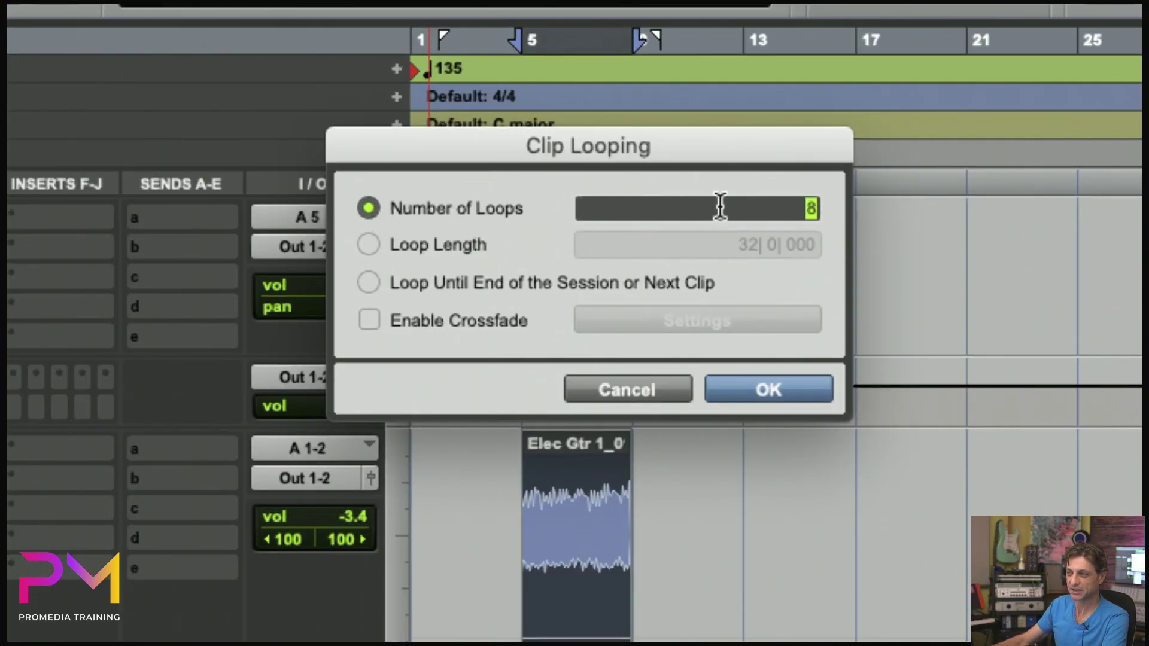
type("5")
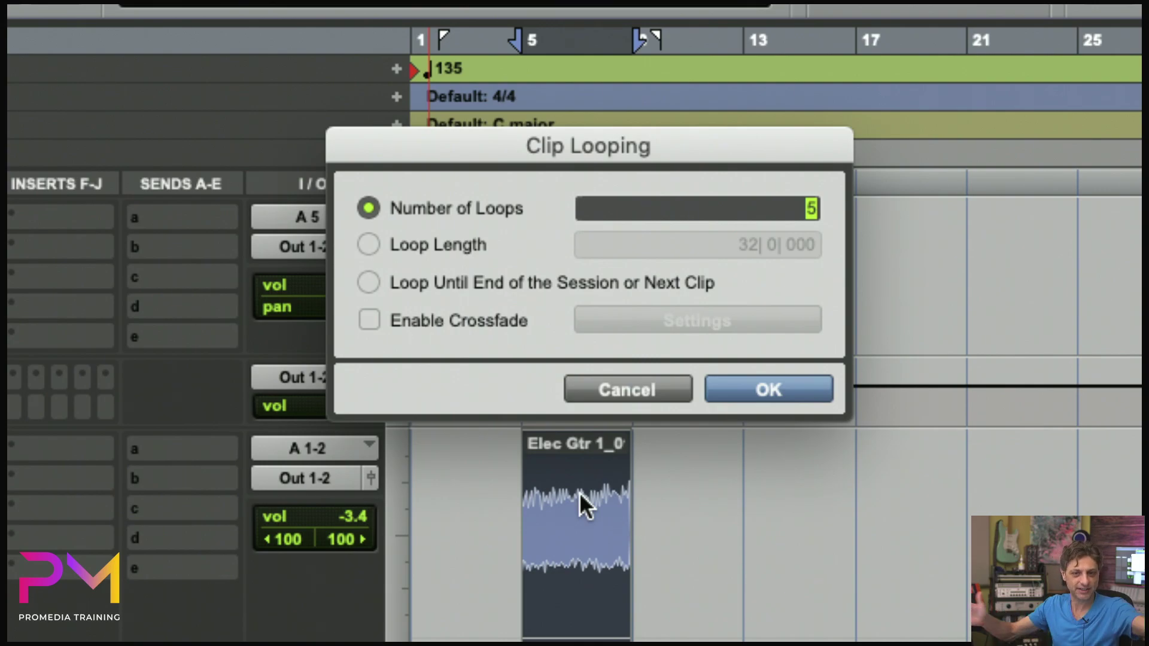
type("7")
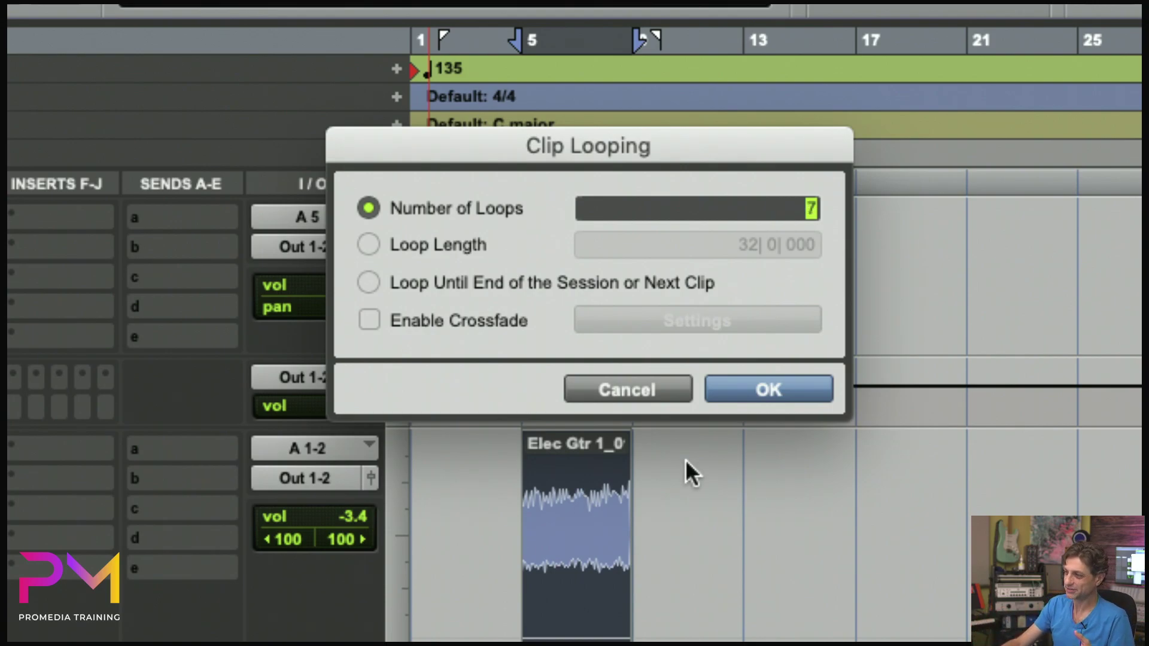
key("Return")
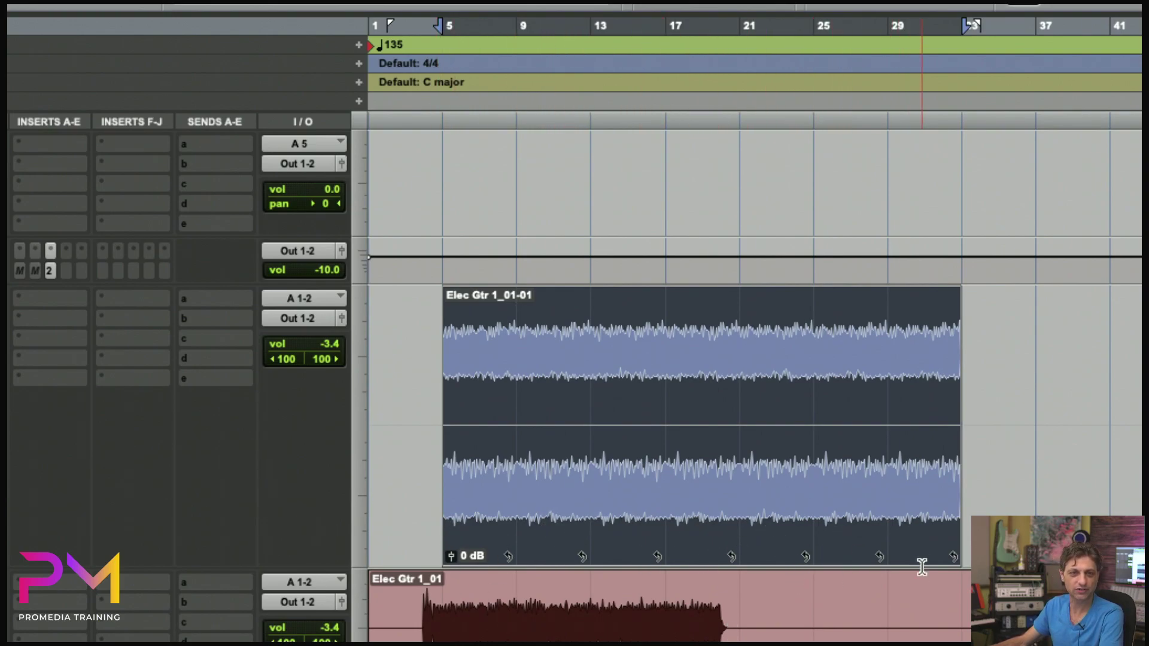
key("super+z")
key("alt+super+l")
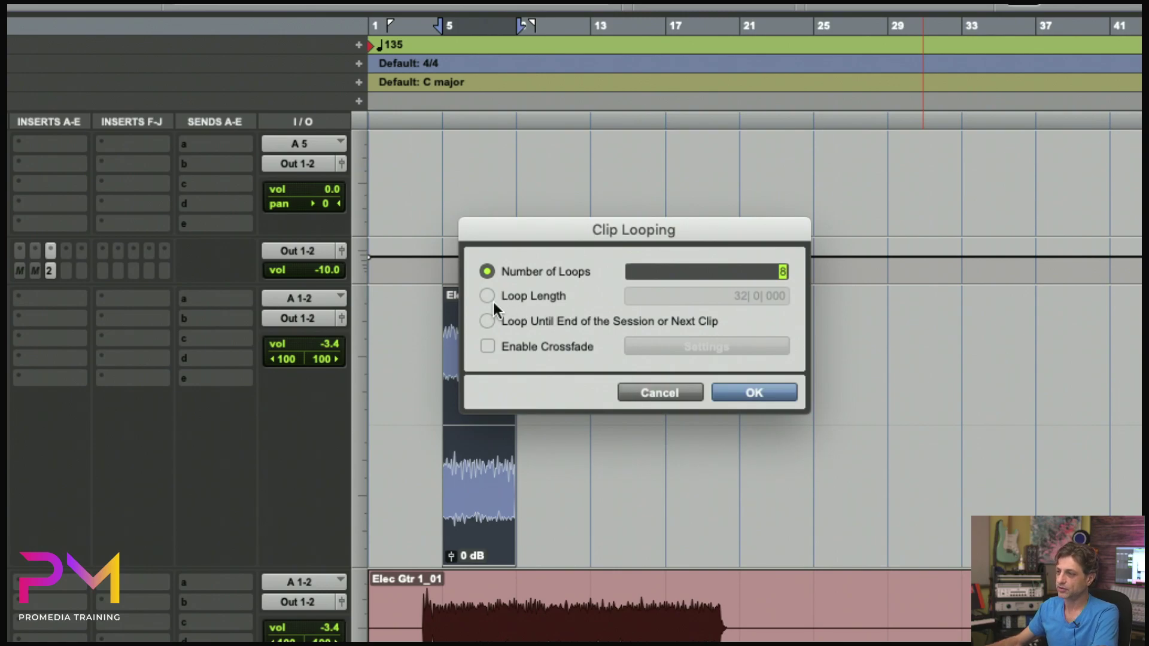
Loop the clip by Loop Length to 48 bars, spanning bars 5 to 53.
left_click(486, 297)
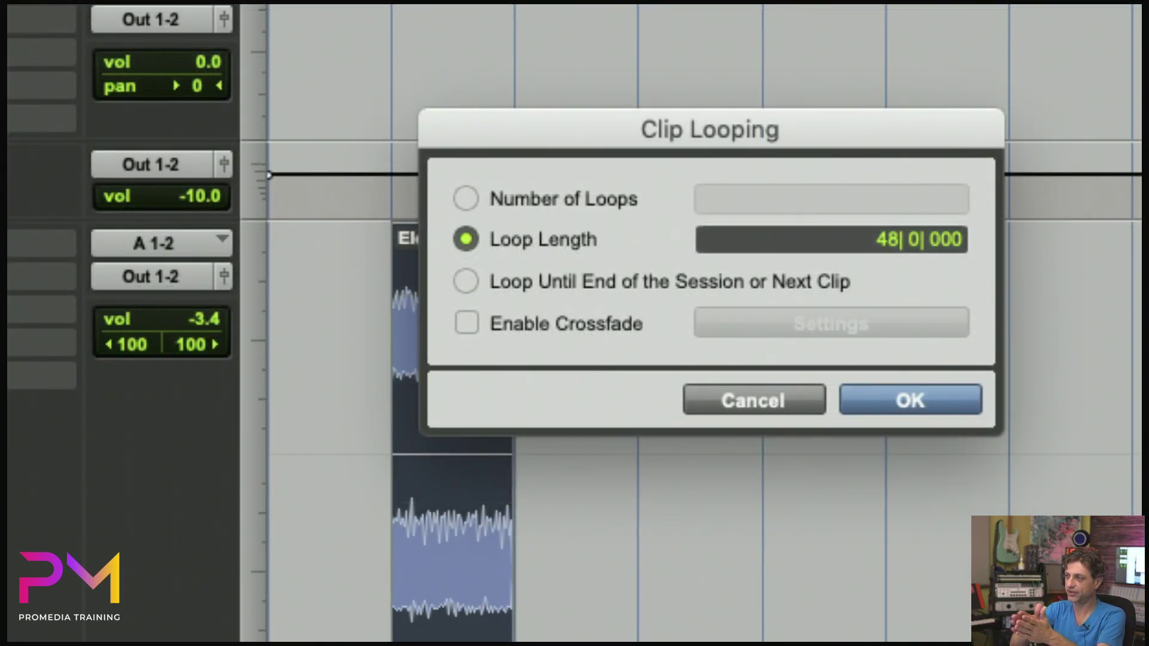
left_click(888, 240)
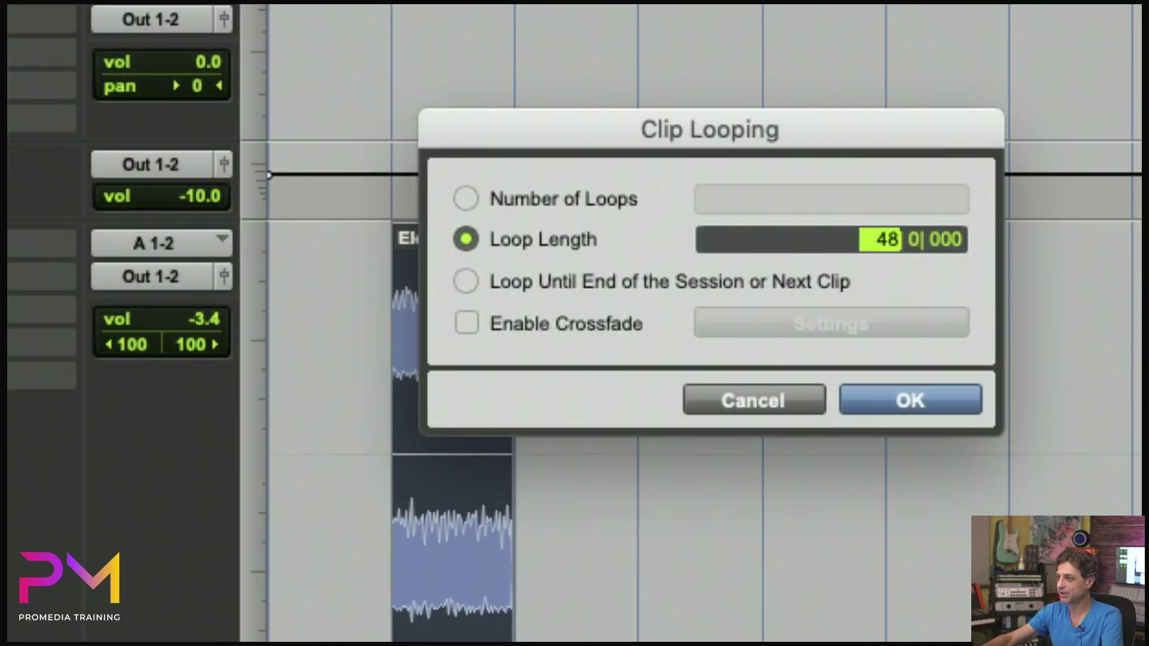
key("Return")
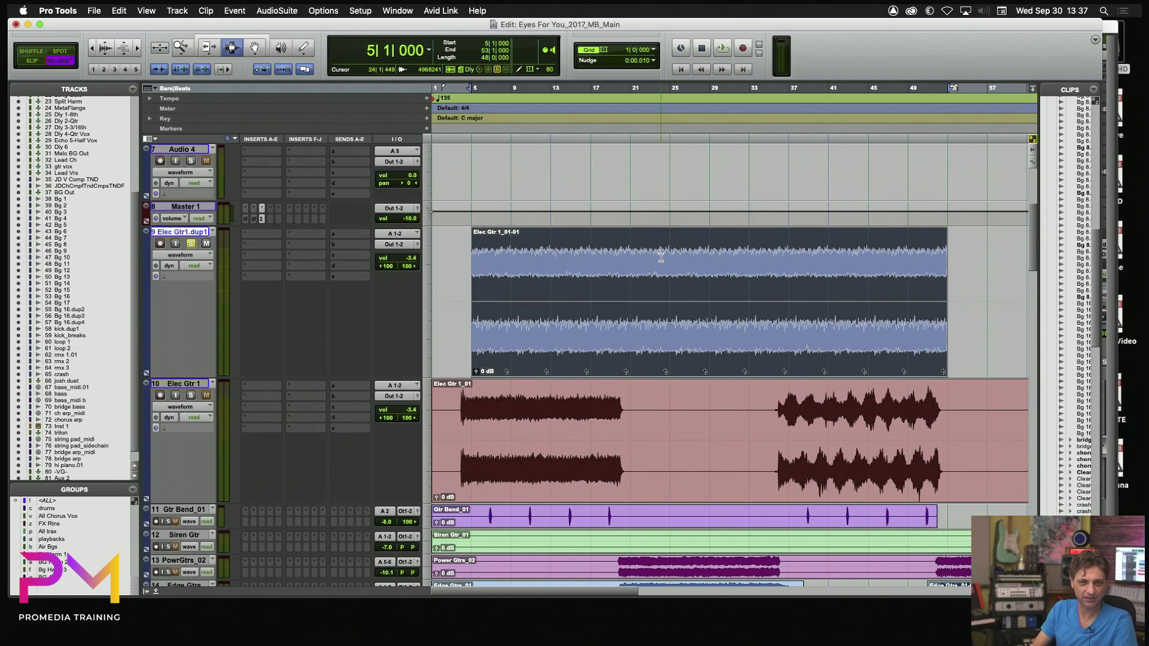
Undo the 48-bar loop and dismiss the Clip Looping dialog unchanged.
key("alt+super+l")
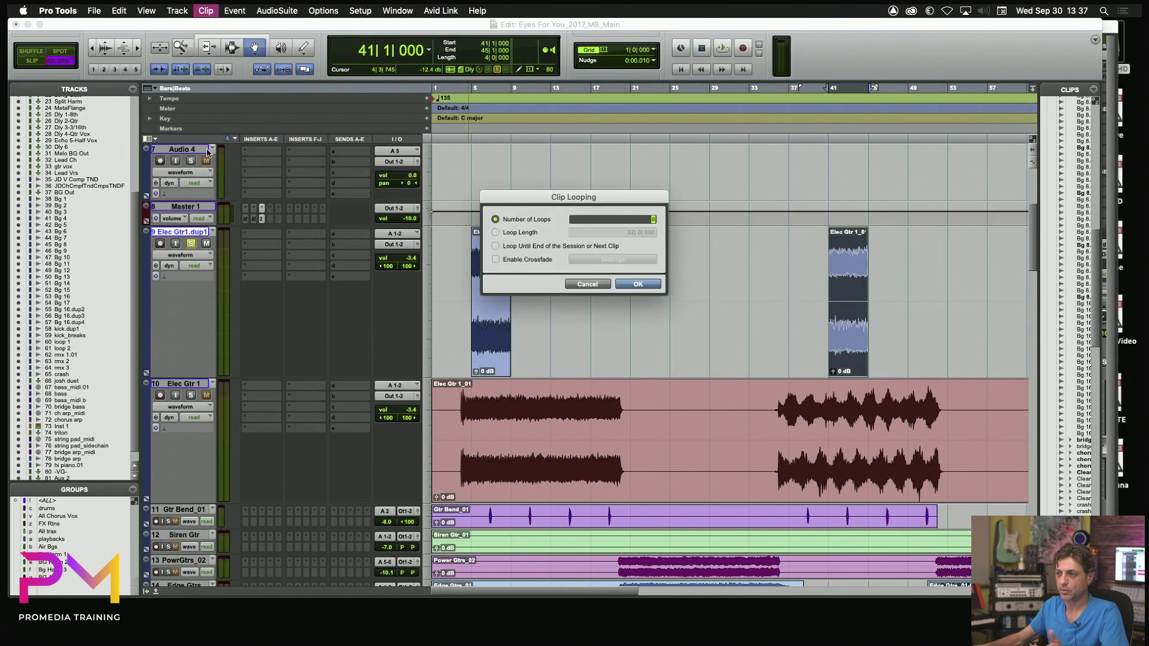
left_click_drag(559, 201, 567, 195)
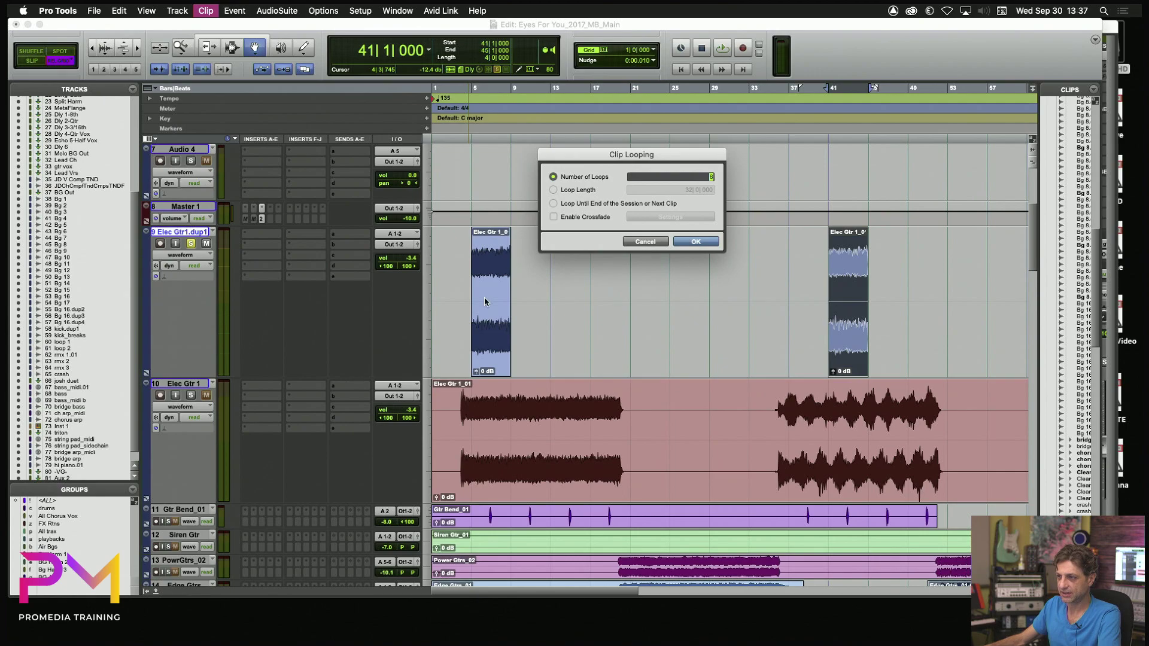
left_click(644, 279)
Loop the bar-5 Elec Gtr clip until the end of session or next clip.
left_click(498, 356)
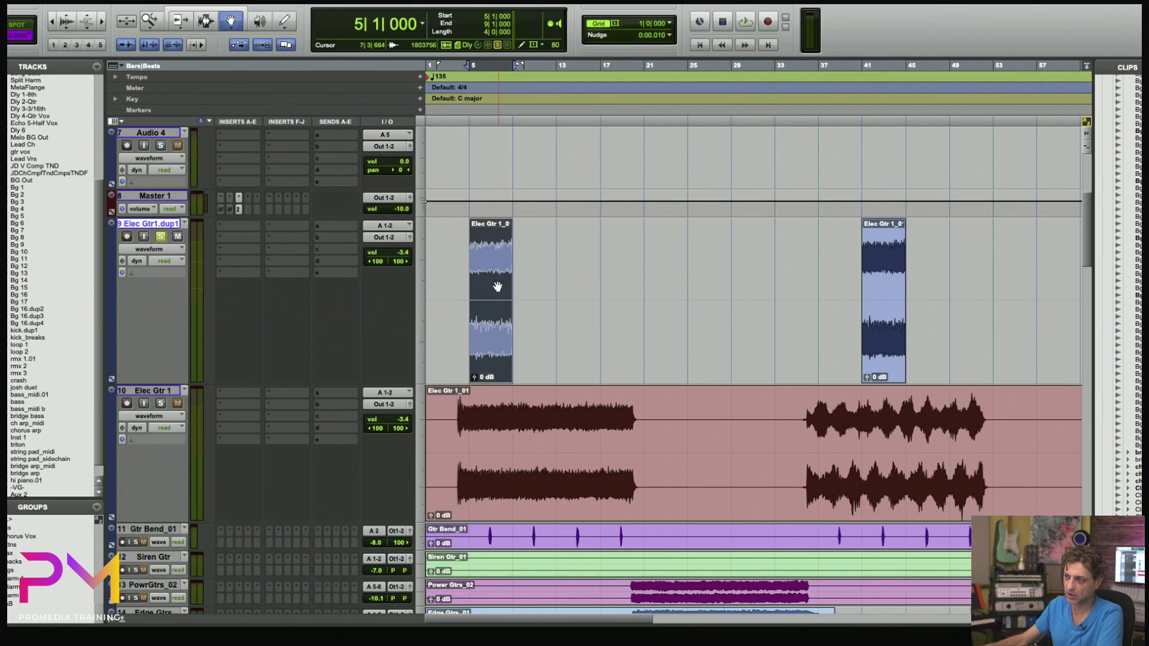
left_click(890, 285)
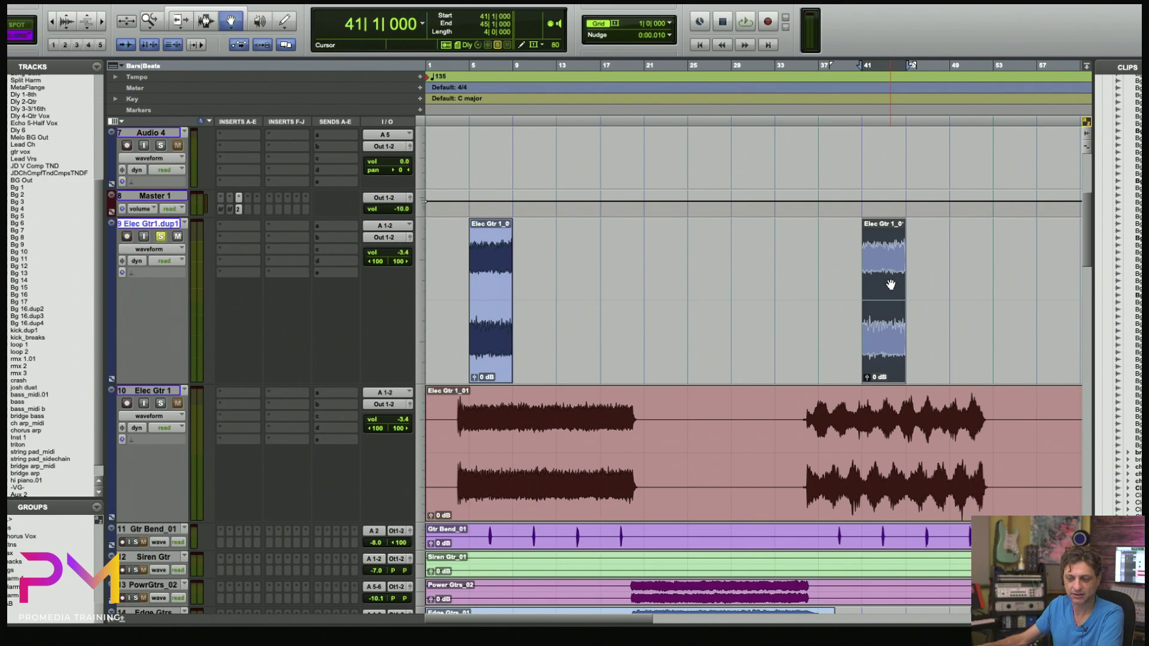
left_click(487, 275)
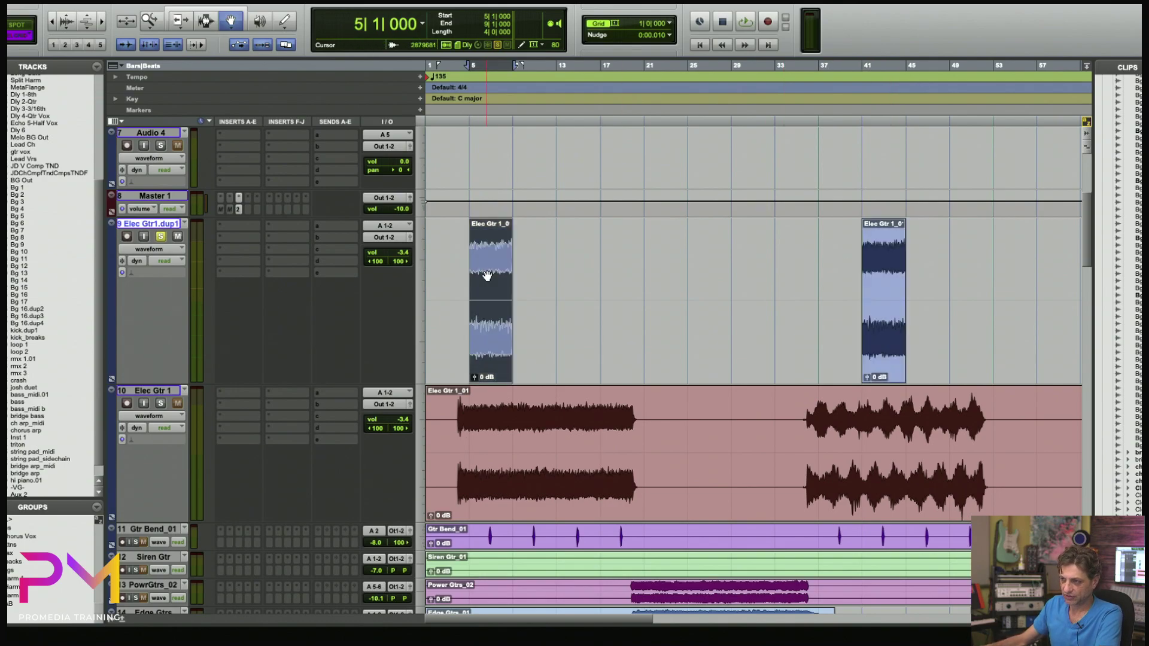
key("alt+super+l")
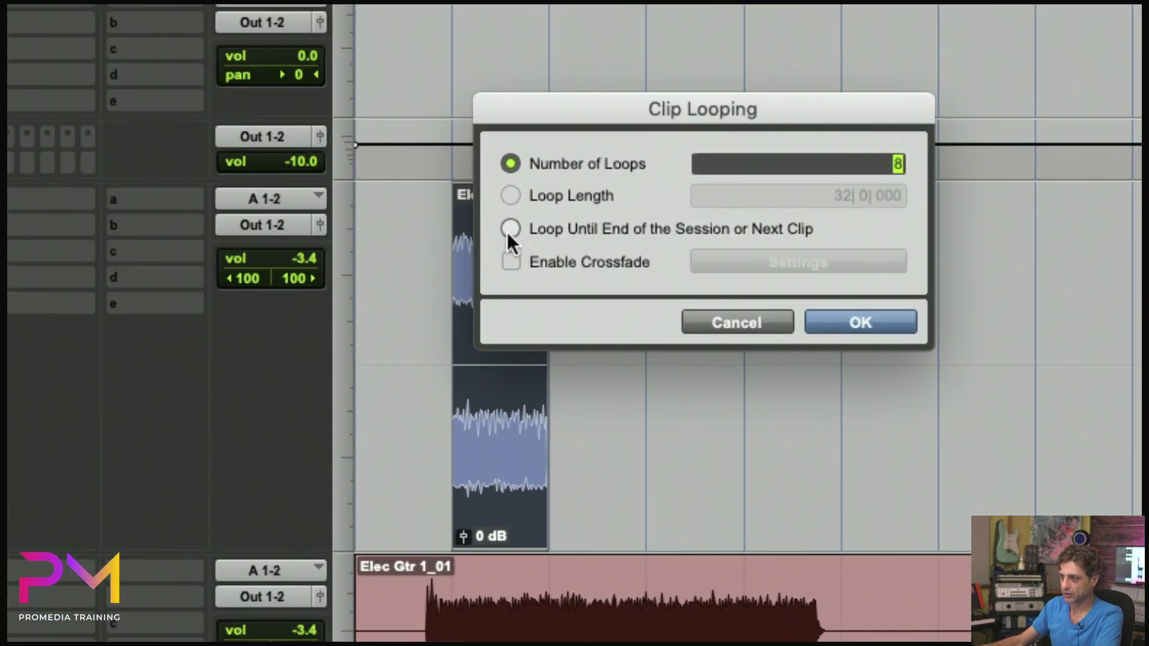
left_click(510, 230)
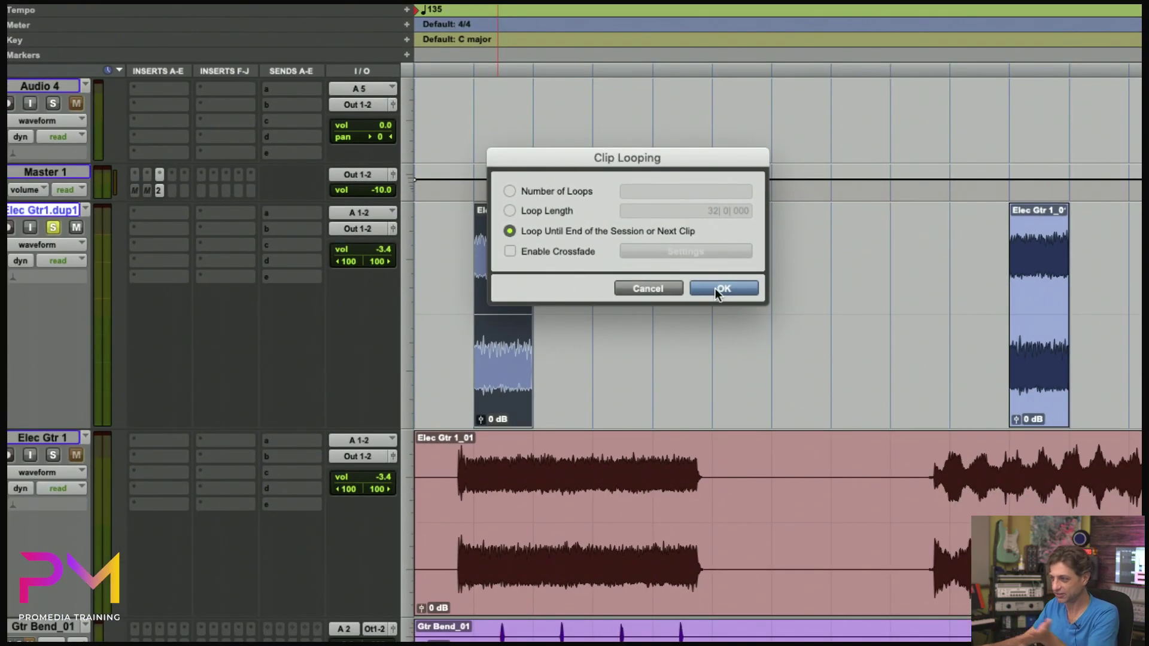
left_click(718, 290)
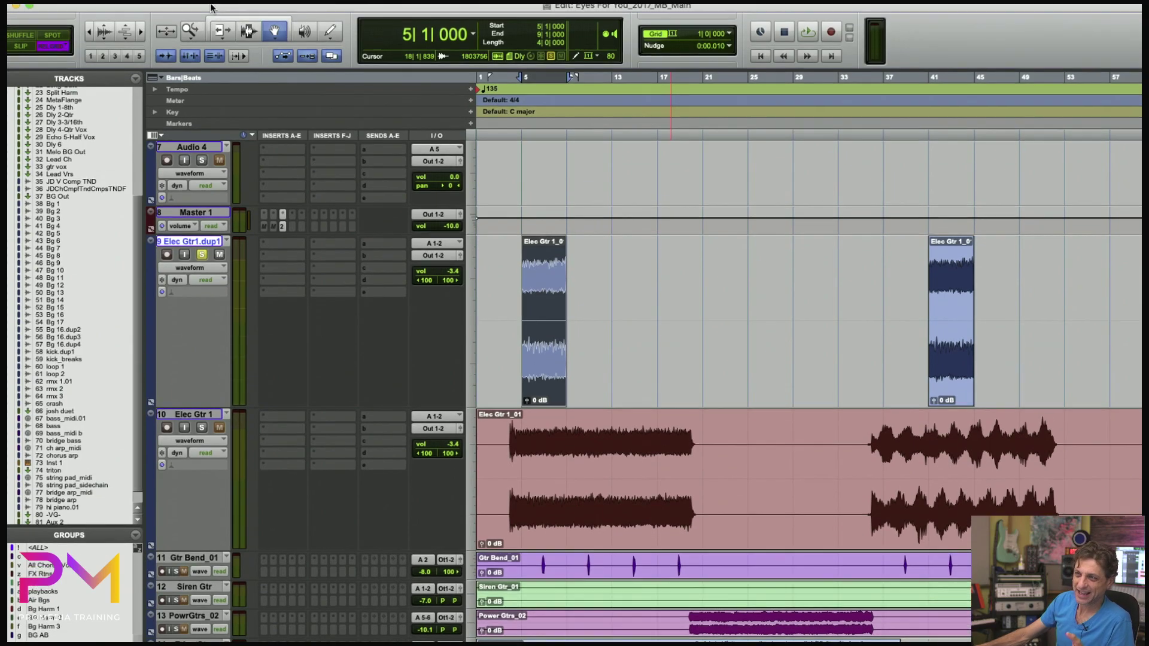
Switch the Trim tool to Loop mode from its flyout of trim modes.
mouse_move(180, 8)
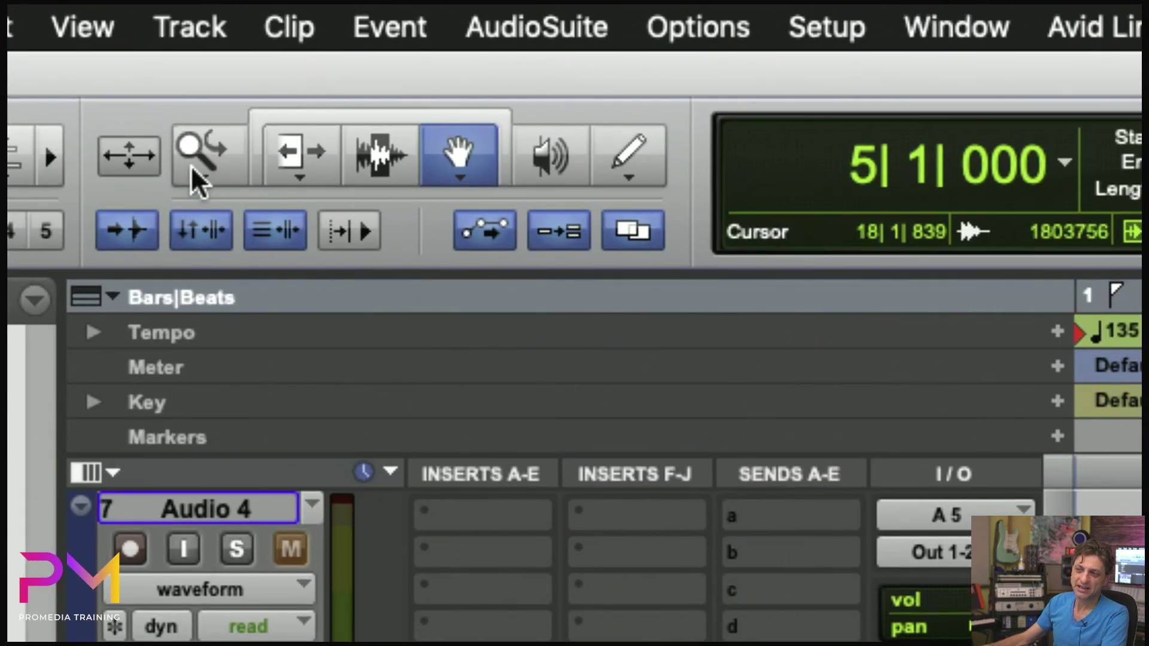
left_click(307, 175)
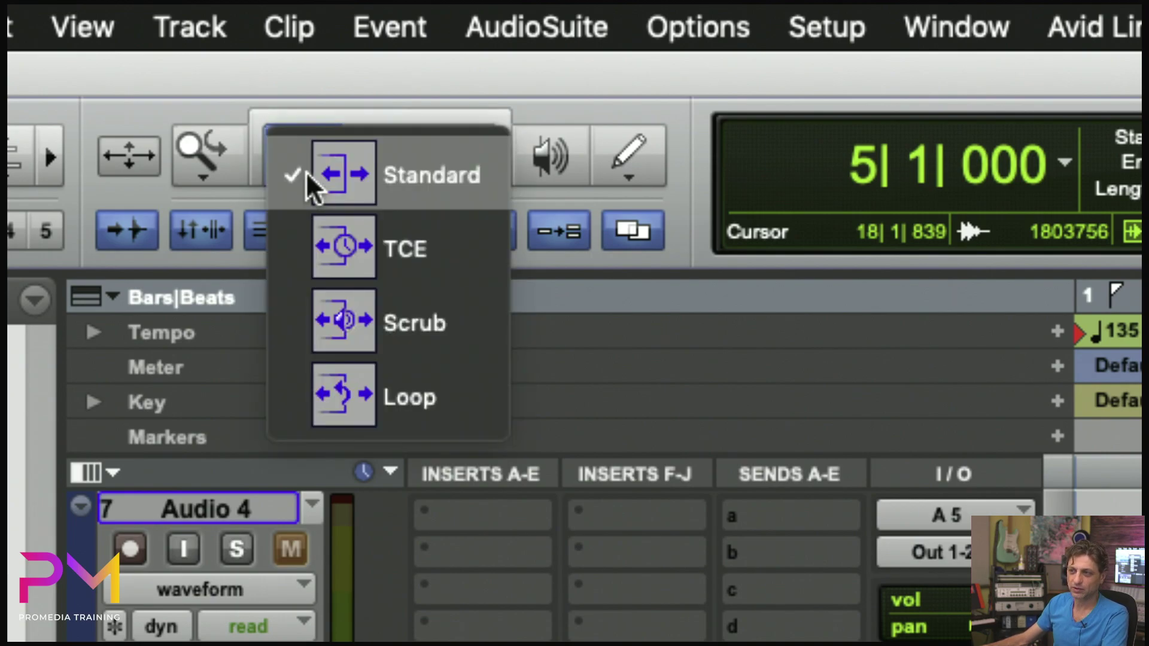
left_click(258, 146)
left_click_drag(303, 150, 304, 141)
key("F6")
key("F6")
key("F6")
key("F6")
key("F6")
key("F6")
key("F6")
key("F6")
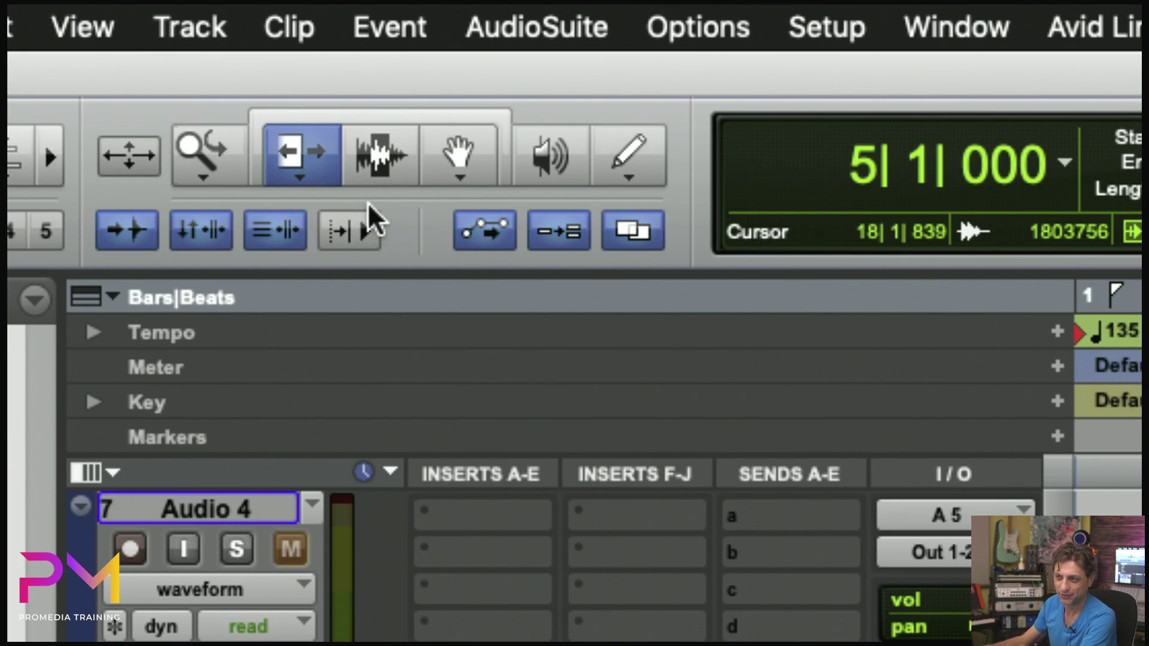
left_click(297, 170)
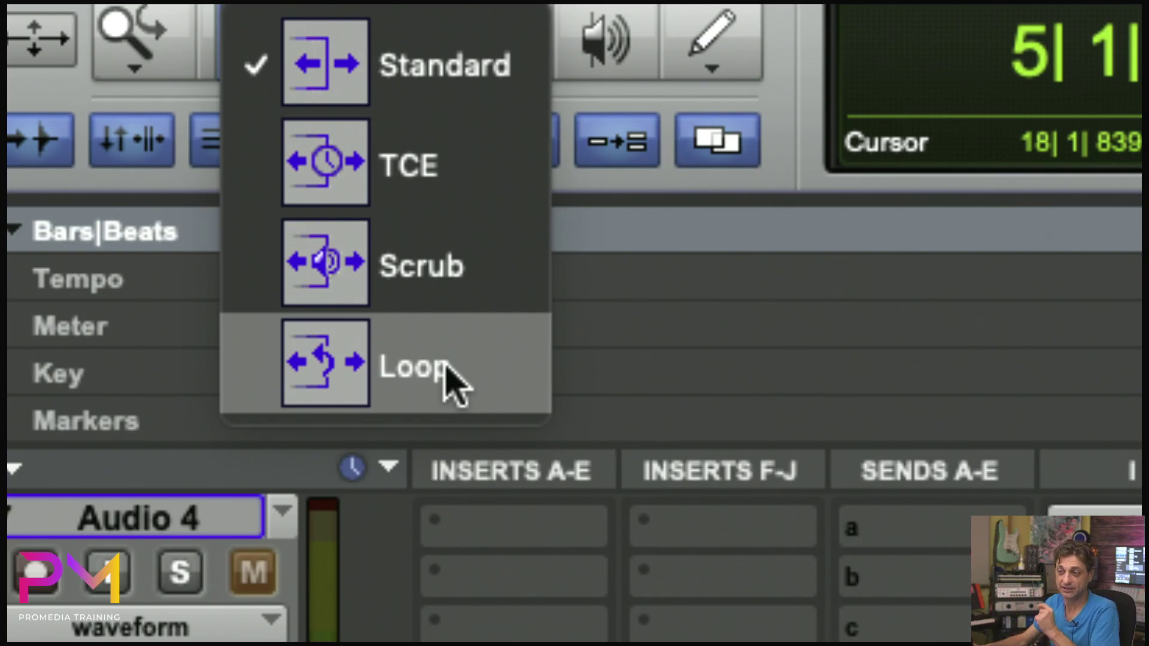
left_click(444, 363)
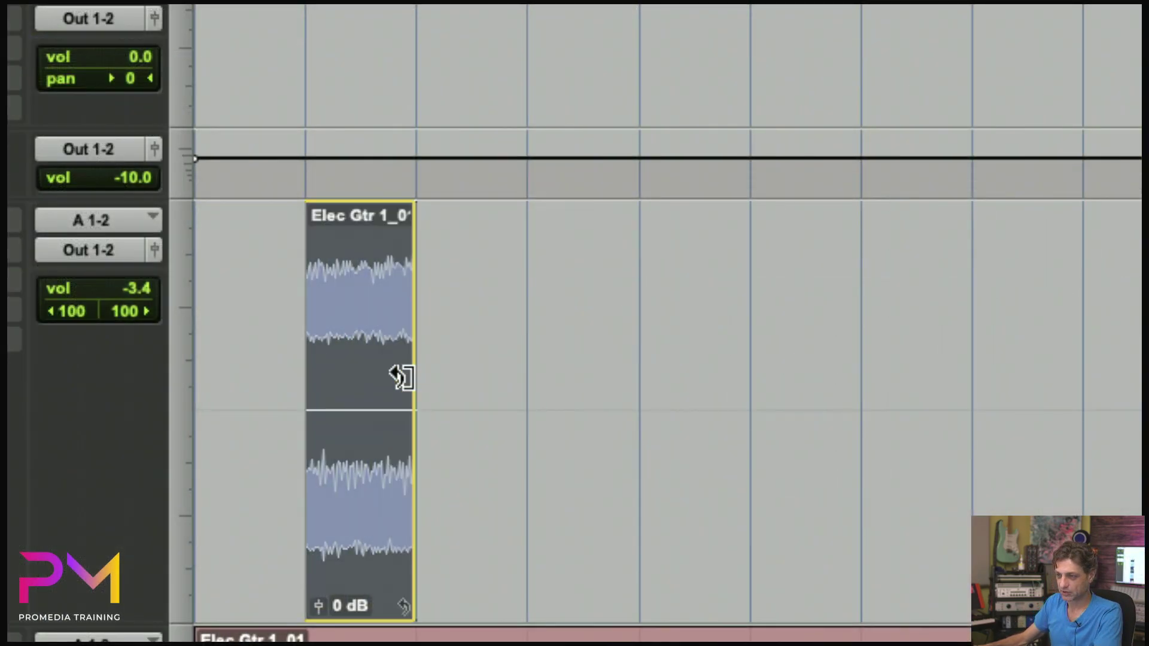
Loop-trim the bar-5 clip's end out to add repeats, then back to two loops.
left_click_drag(400, 377, 497, 407)
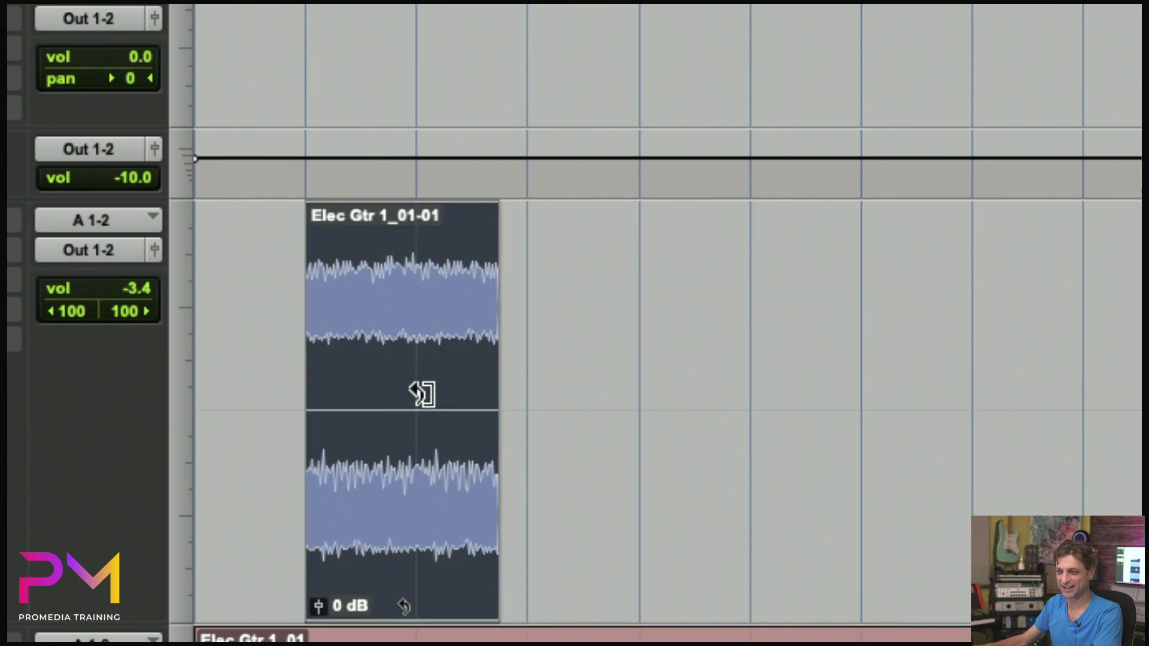
left_click_drag(422, 393, 353, 327)
left_click_drag(622, 351, 1148, 367)
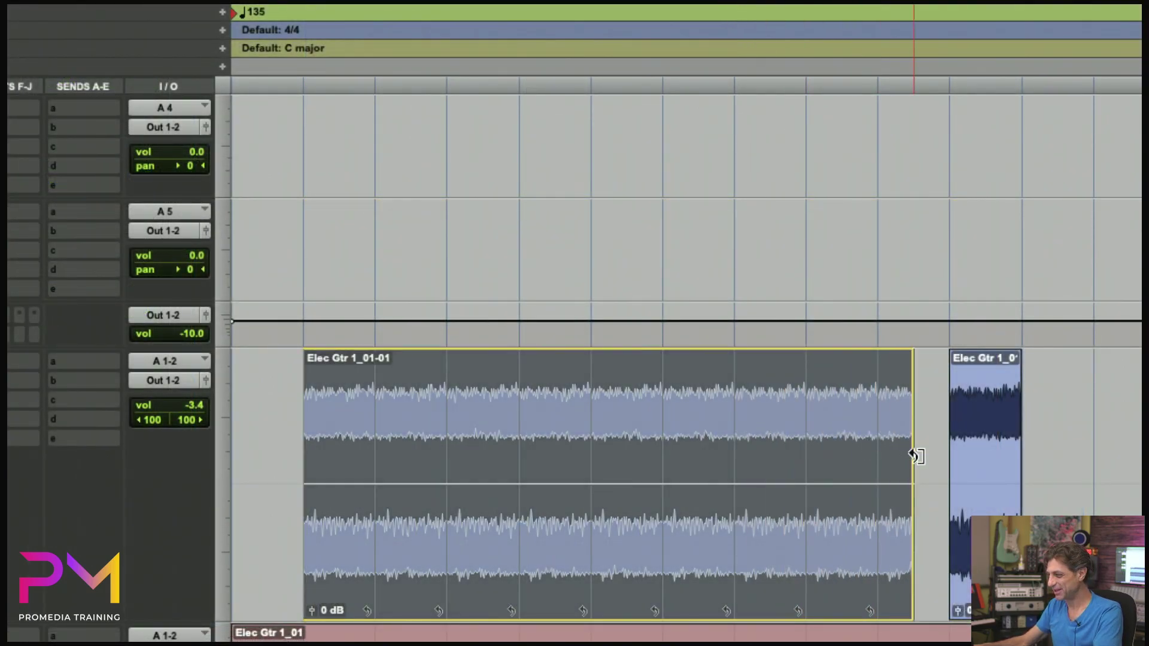
left_click_drag(916, 456, 645, 427)
scroll(642, 428, "down", 3)
left_click_drag(551, 405, 429, 353)
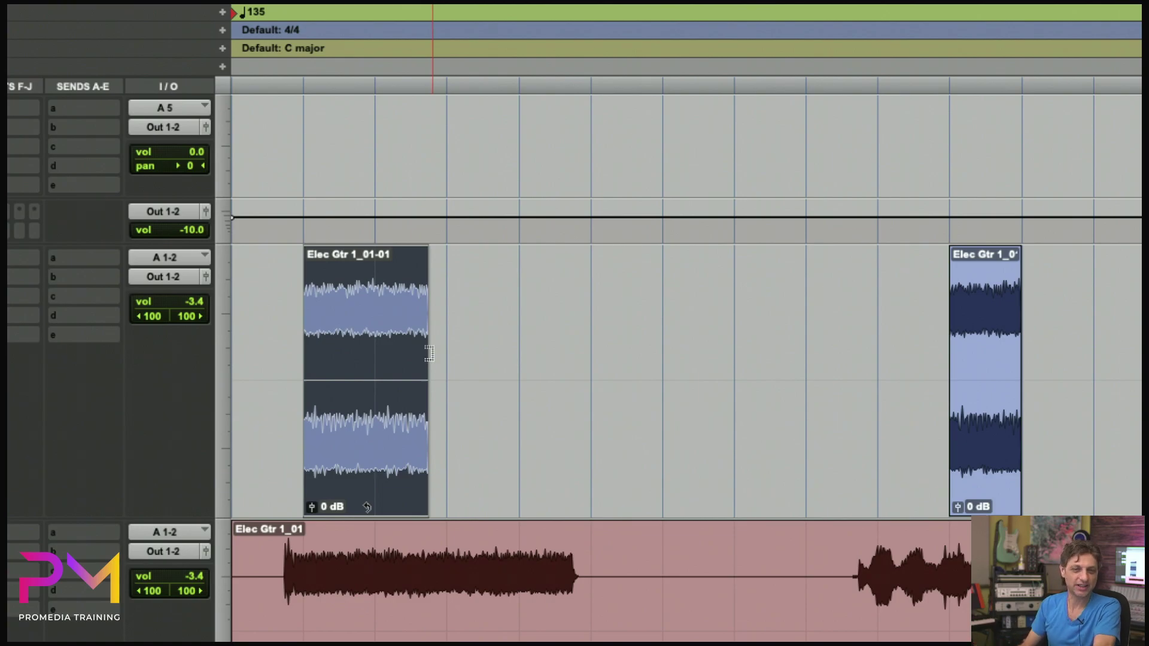